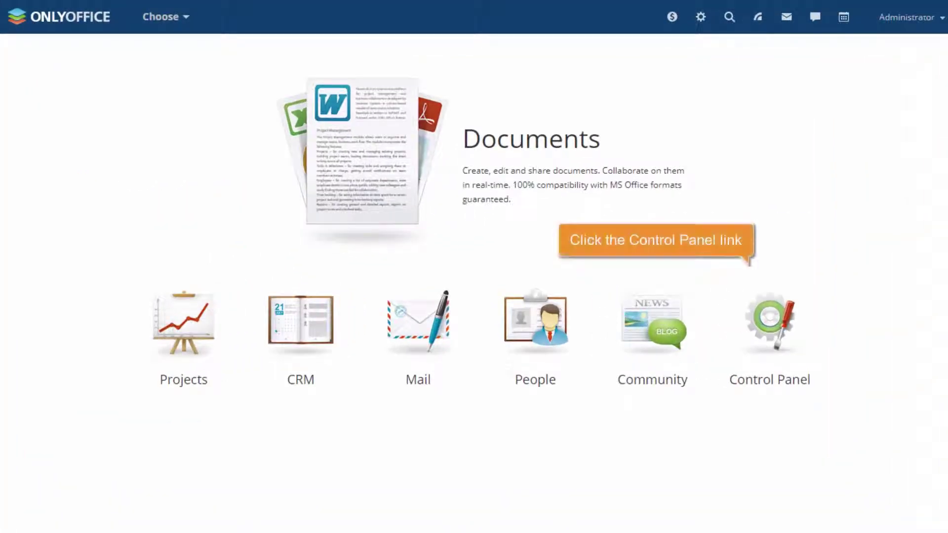
Go from the portal start page into the Control Panel
left_click(770, 386)
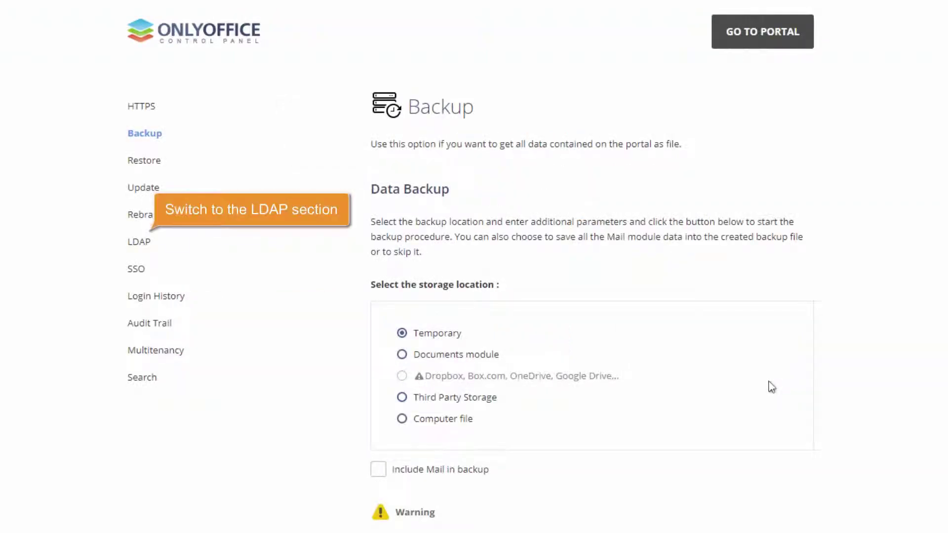
Open the LDAP settings and turn on LDAP authentication
left_click(142, 245)
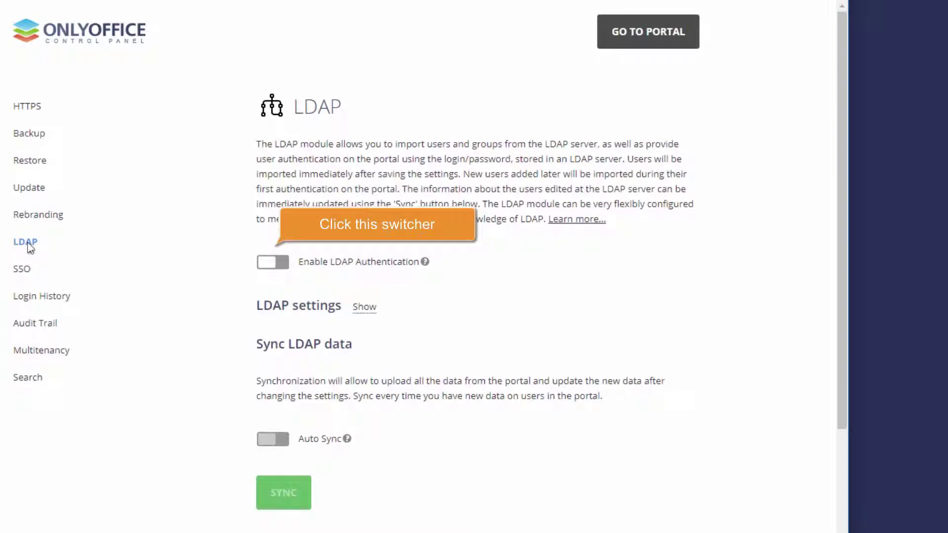
left_click(273, 262)
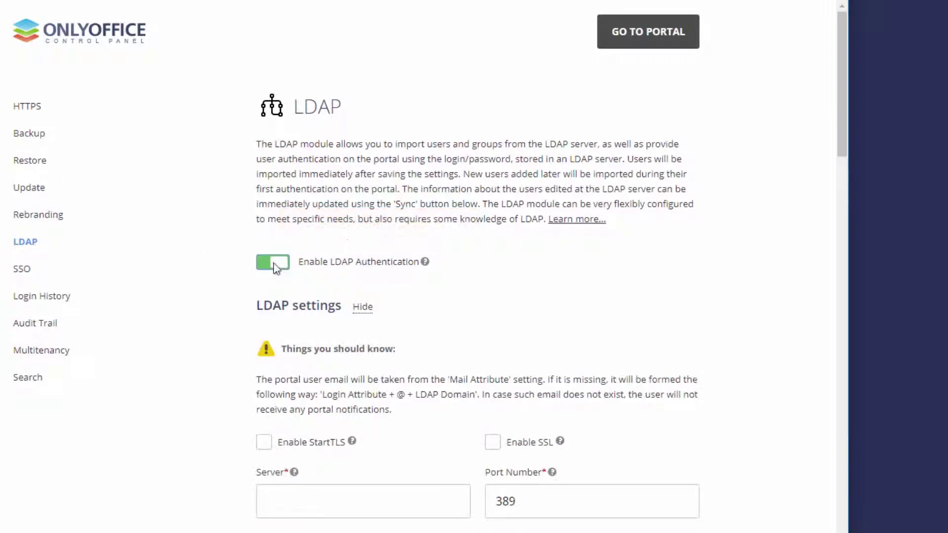
left_click_drag(838, 84, 842, 145)
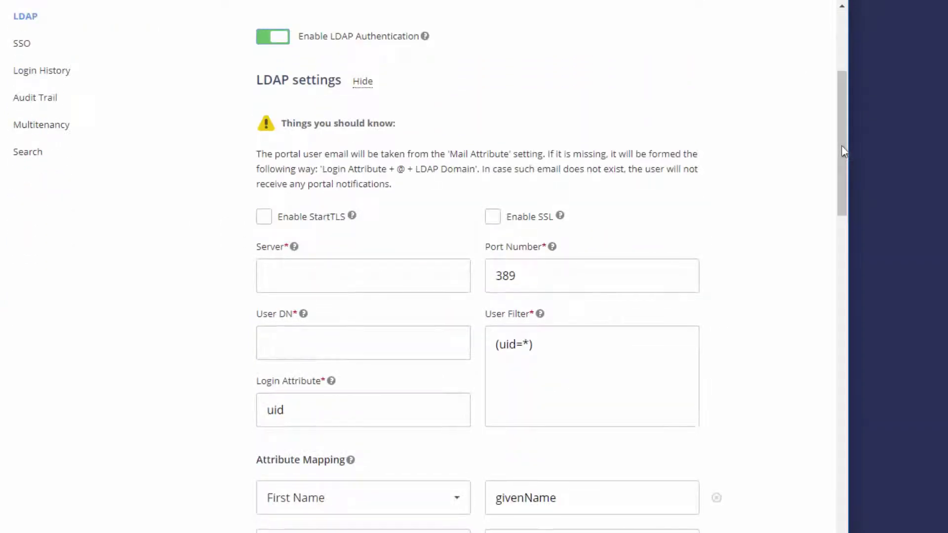
Set the LDAP server address to LDAP://adfs-test.tk
left_click(268, 275)
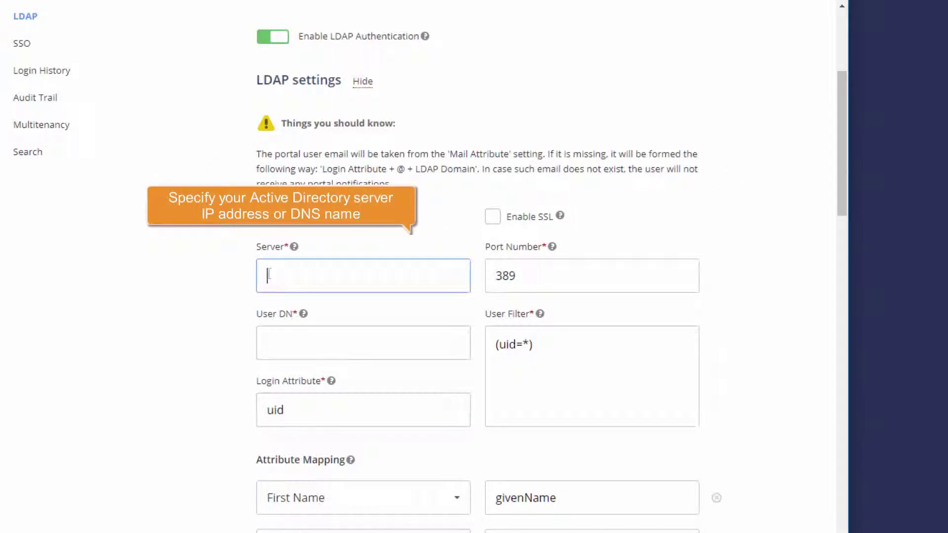
type("LDAP://54.156.160.244")
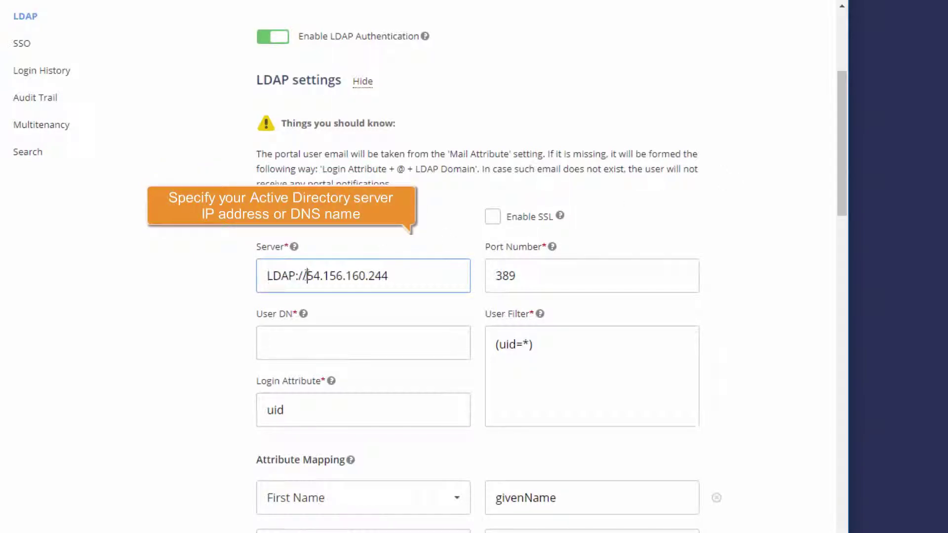
left_click_drag(306, 276, 389, 275)
type("adfs-test.tk")
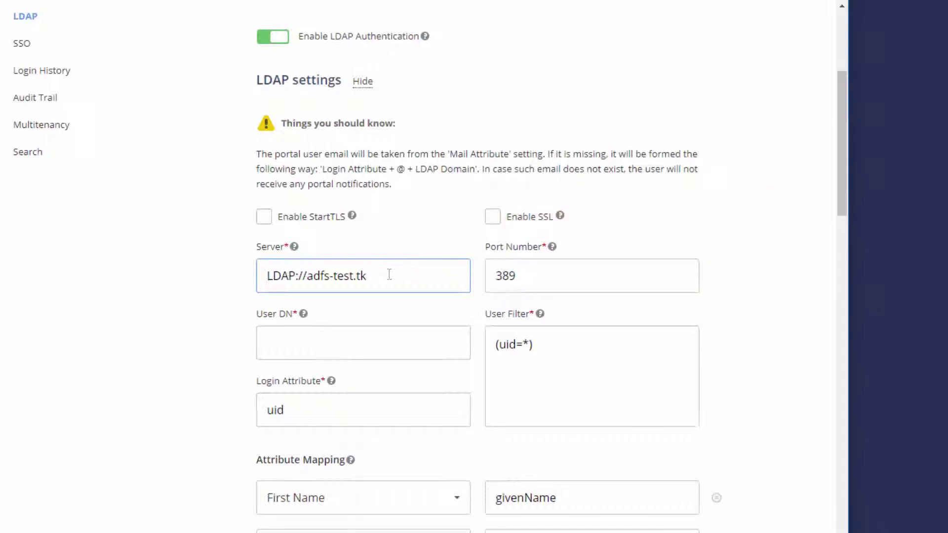
Use StartTLS instead of SSL for the LDAP connection, keeping port 389
left_click(494, 218)
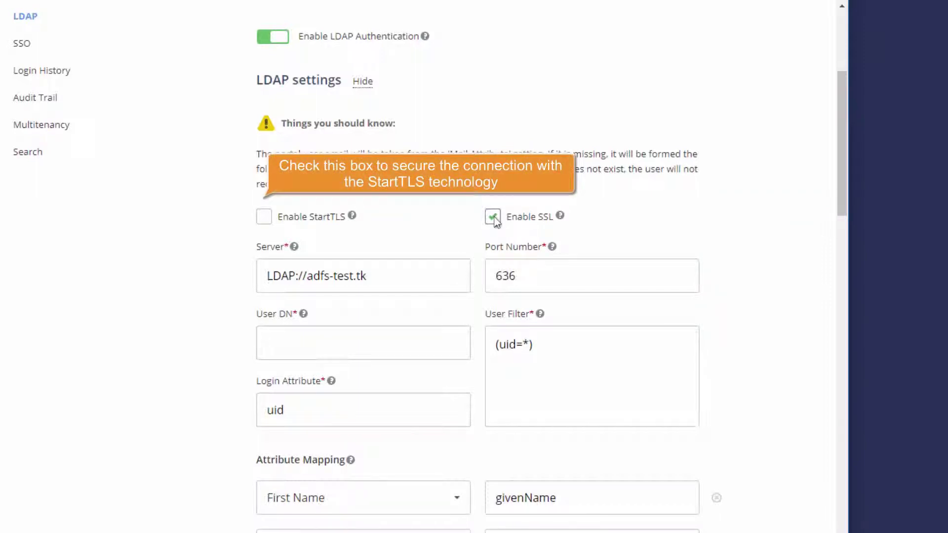
left_click(265, 218)
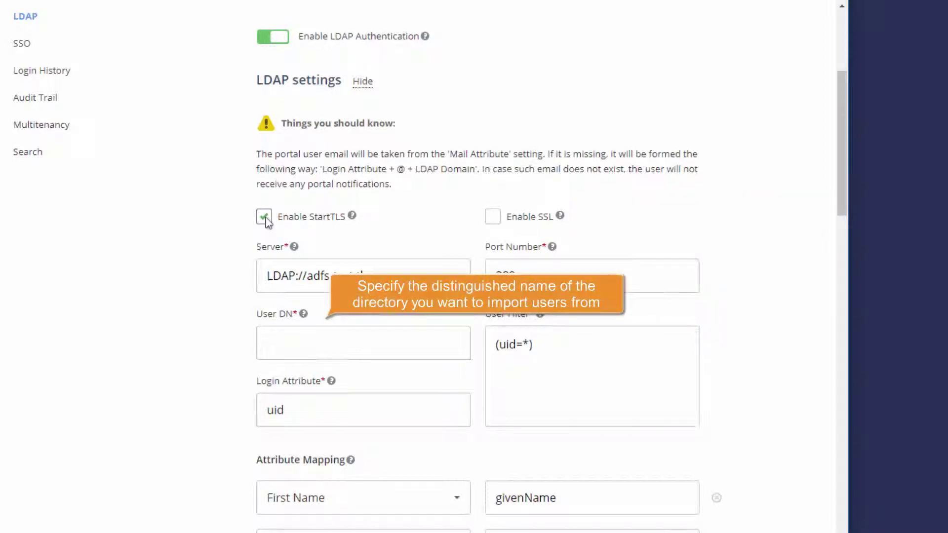
Set User DN to DC=adfs-test,DC=local and Login Attribute to sAMAccountName, then select the (uid=*) filter
left_click(267, 345)
type("DC=adfs-test,DC=local")
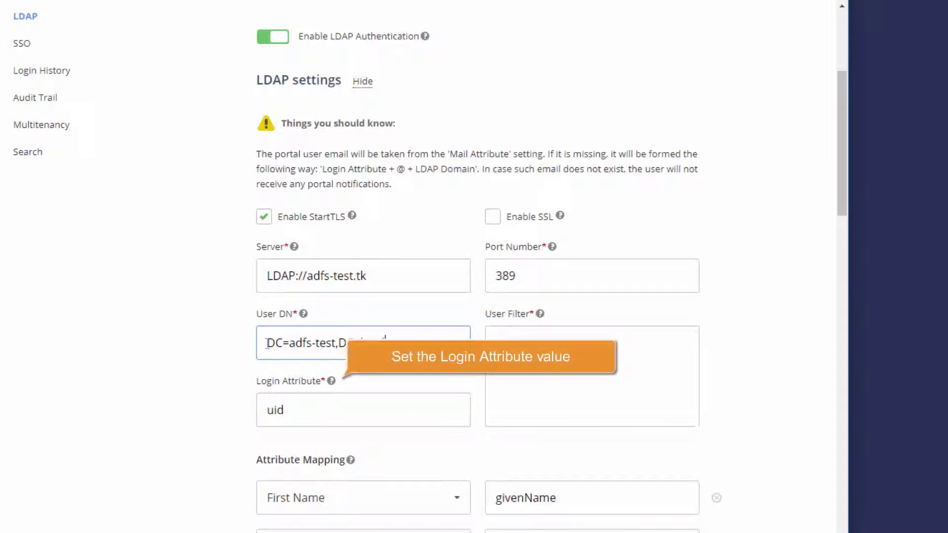
left_click(274, 411)
double_click(275, 411)
type("sAMAccountName")
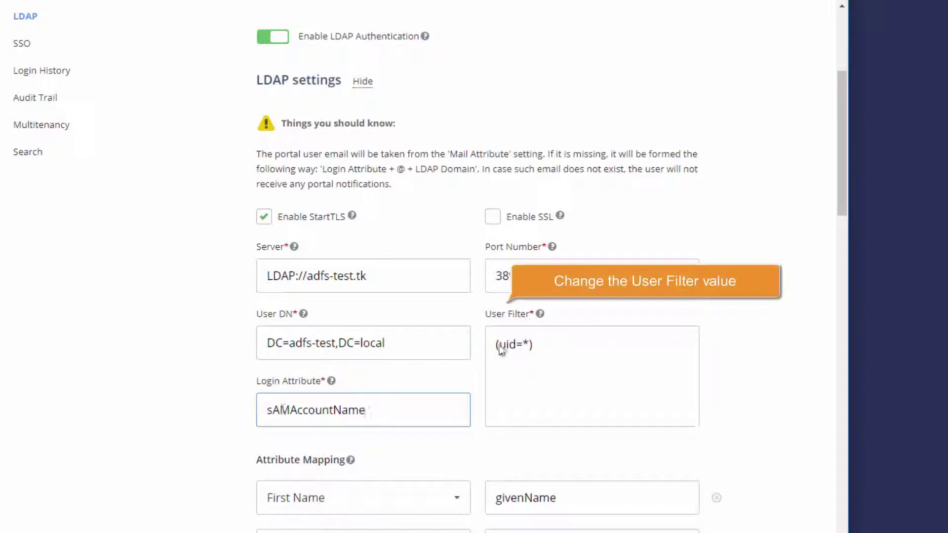
left_click(501, 348)
triple_click(502, 345)
Change the User Filter to (userPrincipalName=*) and review the mappable portal fields
type("(userPrincipalName=*)")
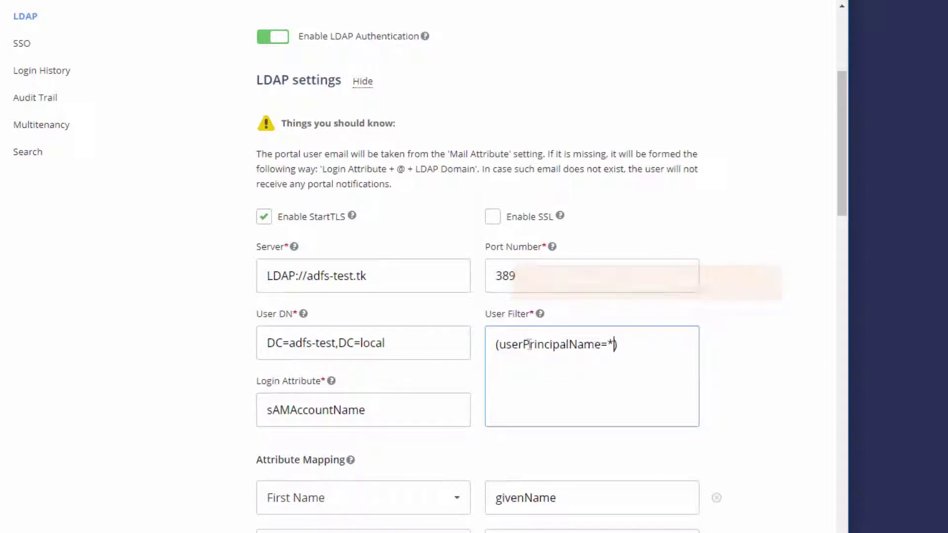
left_click_drag(843, 135, 842, 262)
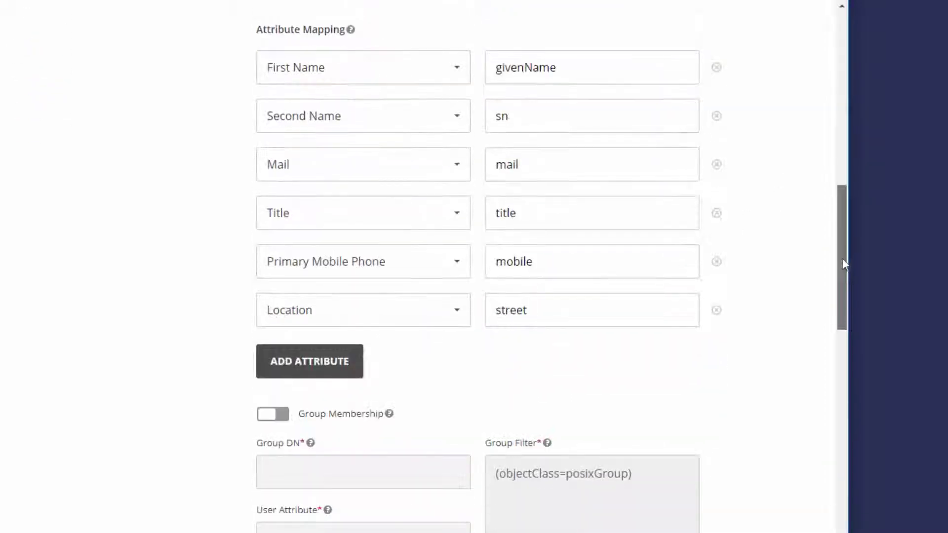
left_click(458, 72)
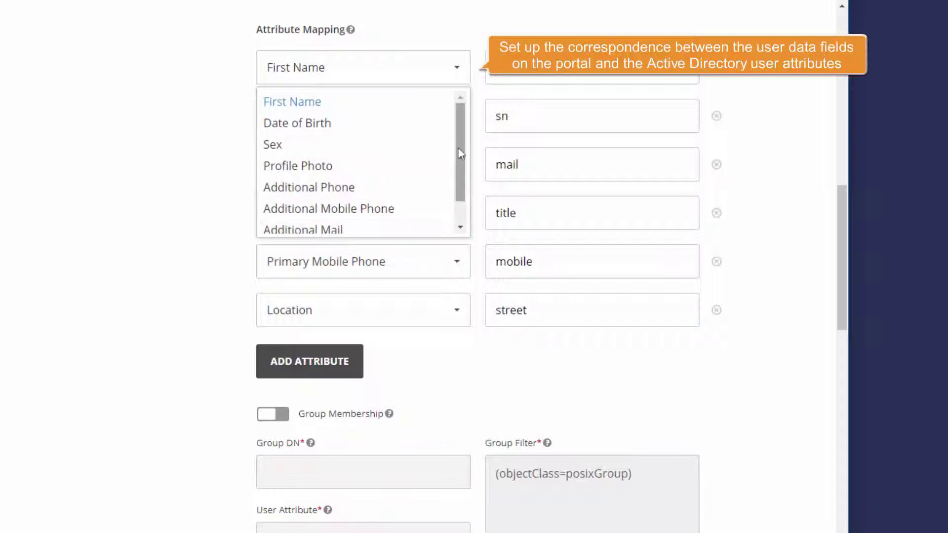
left_click_drag(458, 147, 458, 176)
left_click(458, 71)
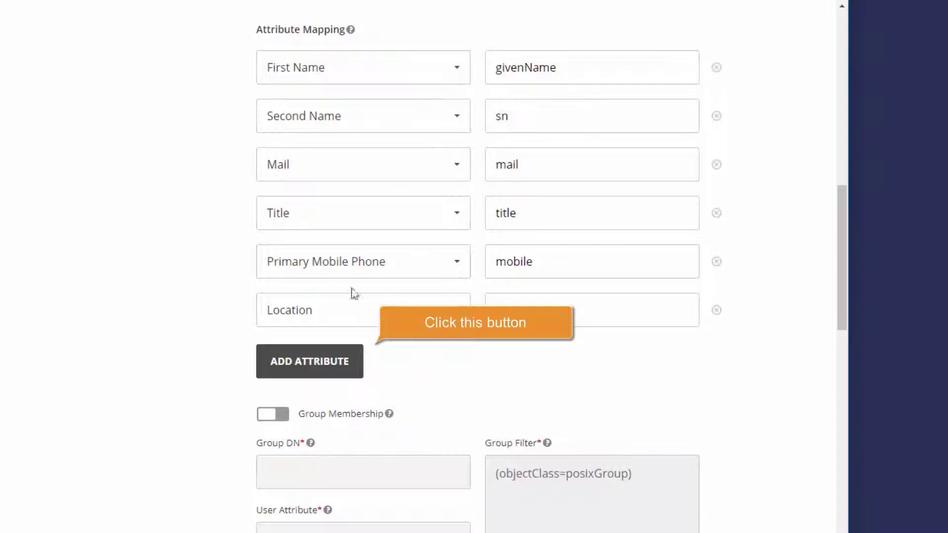
Add an attribute mapping linking Profile Photo to jpegPhoto
left_click(318, 365)
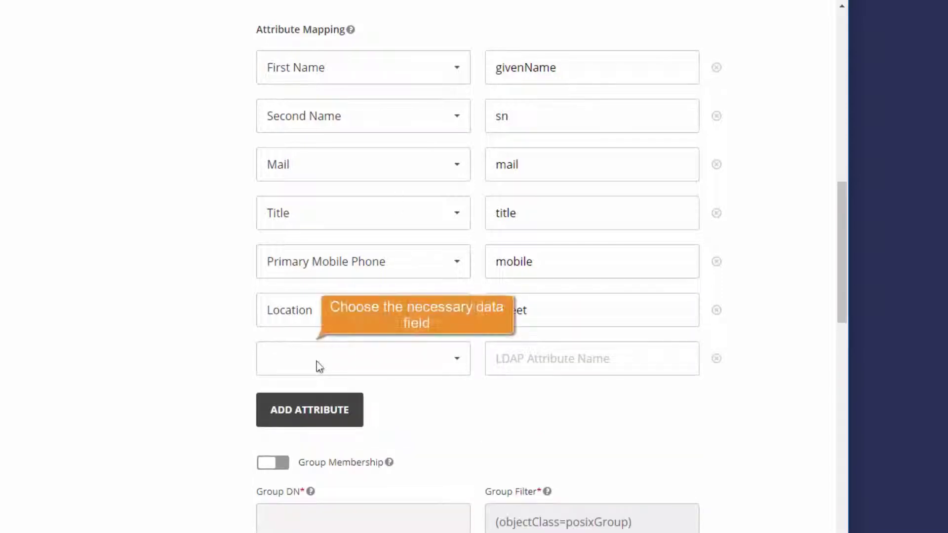
left_click(458, 365)
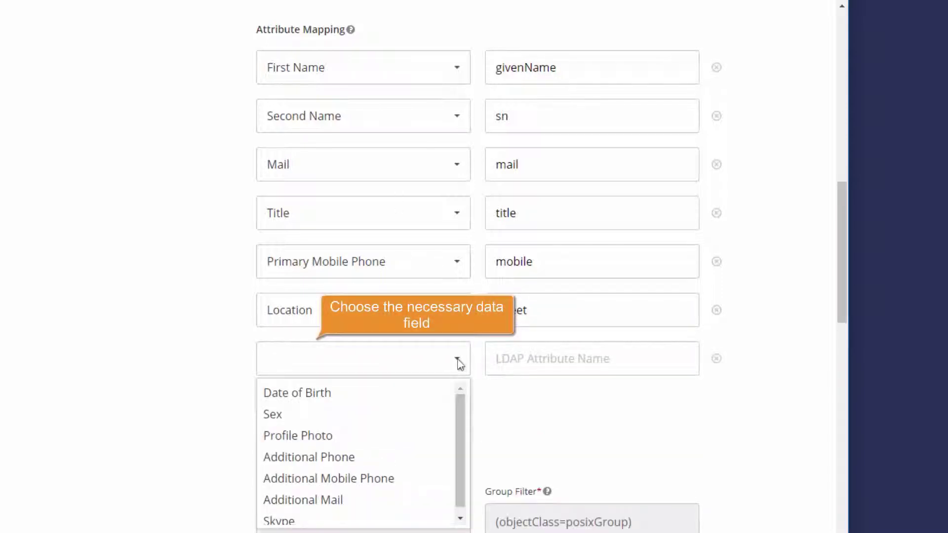
left_click(310, 440)
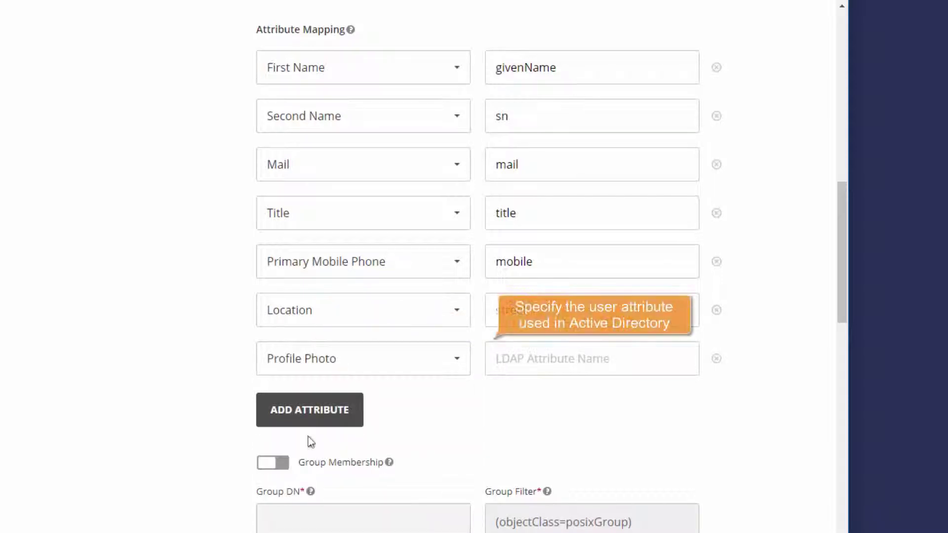
left_click(496, 359)
type("jpegPhoto")
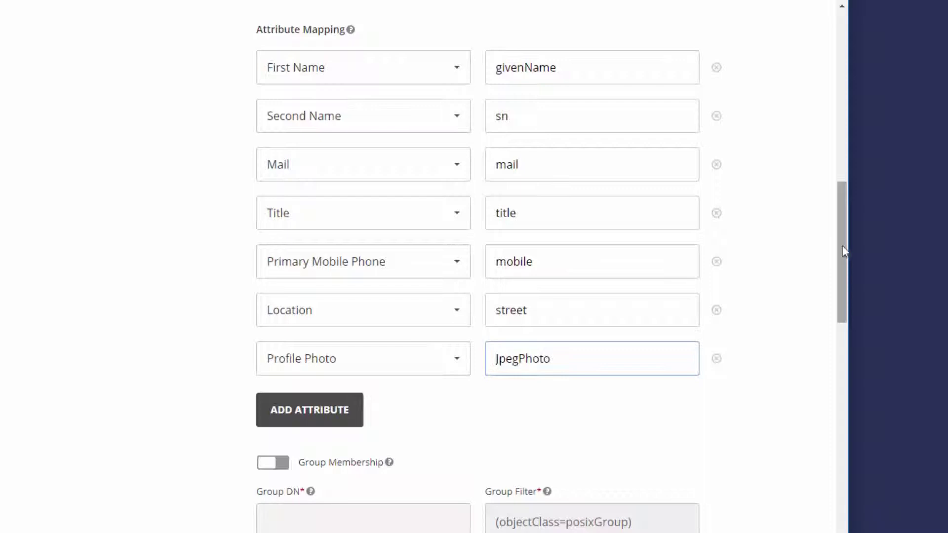
left_click_drag(843, 257, 842, 368)
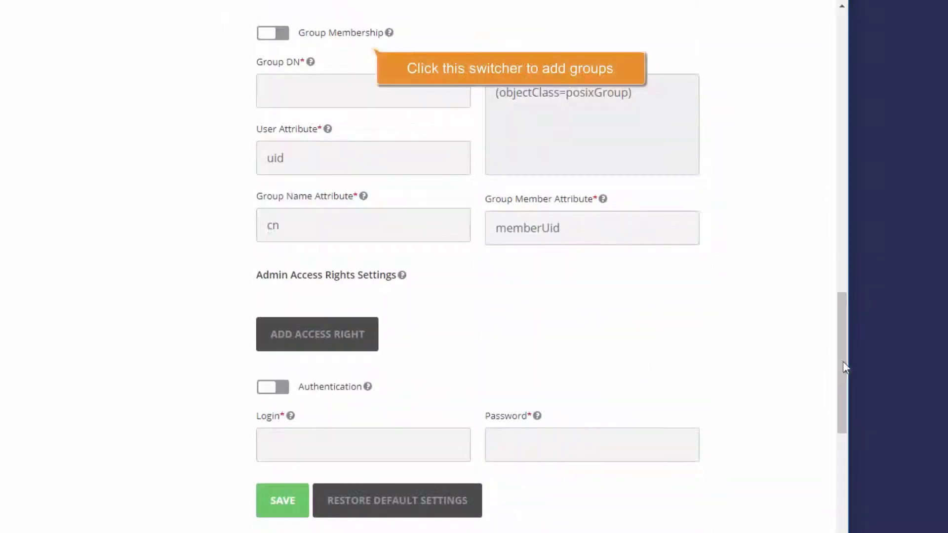
Enable group membership: Group DN DC=adfs-test,DC=local, distinguishedName, (objectClass=group), member
left_click(277, 37)
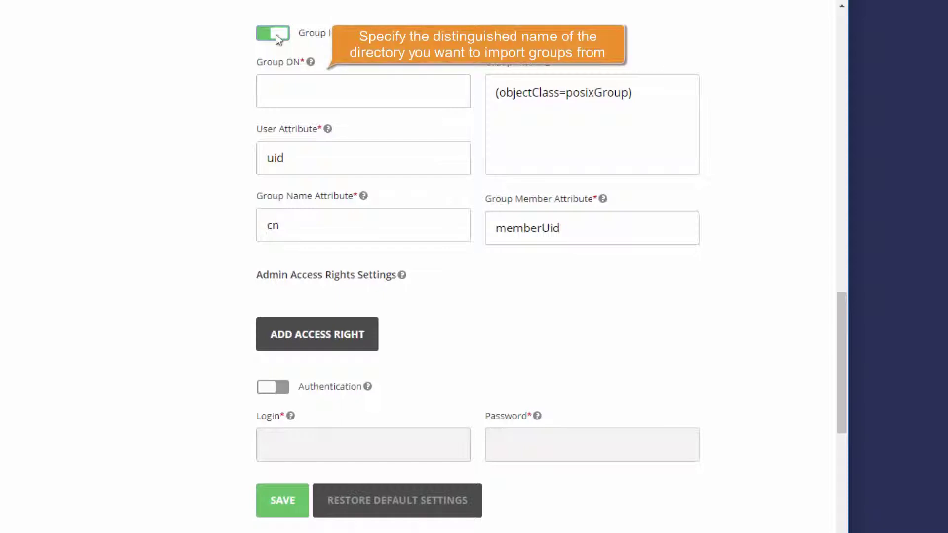
left_click(267, 91)
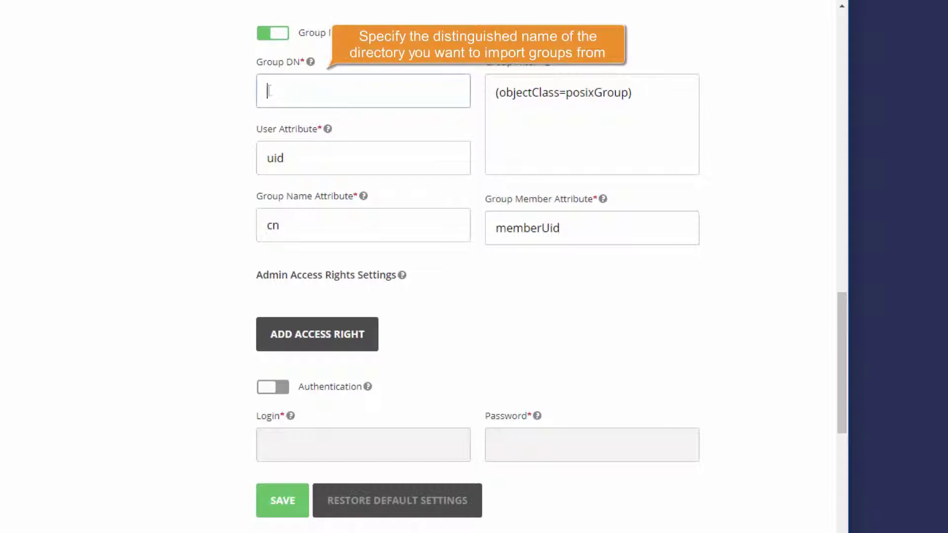
type("DC=adfs-test,DC=local")
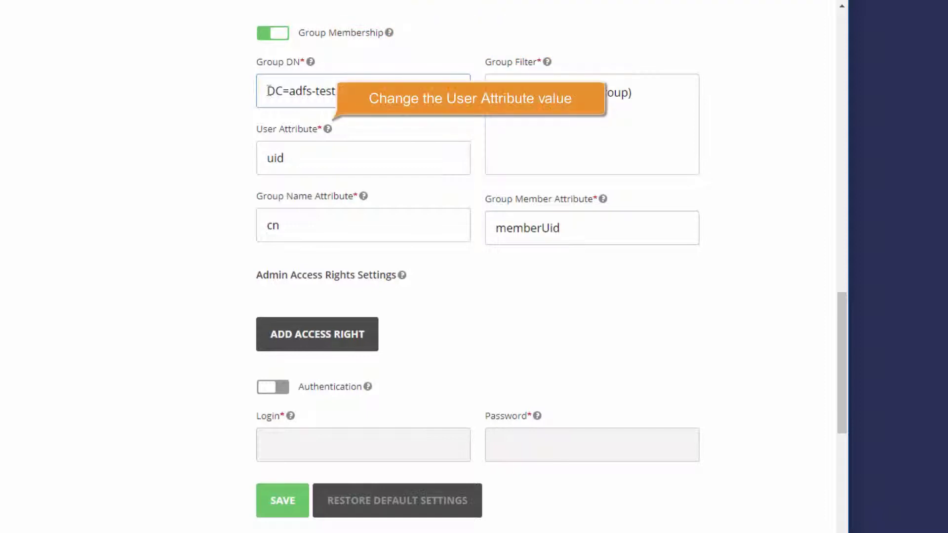
double_click(268, 158)
type("distinguishedName")
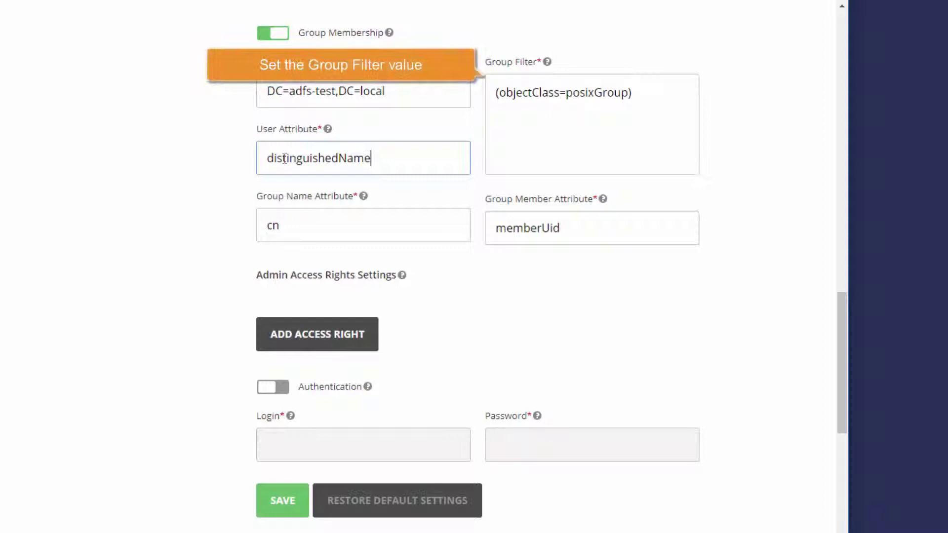
left_click_drag(496, 94, 630, 93)
type("objectClass=group")
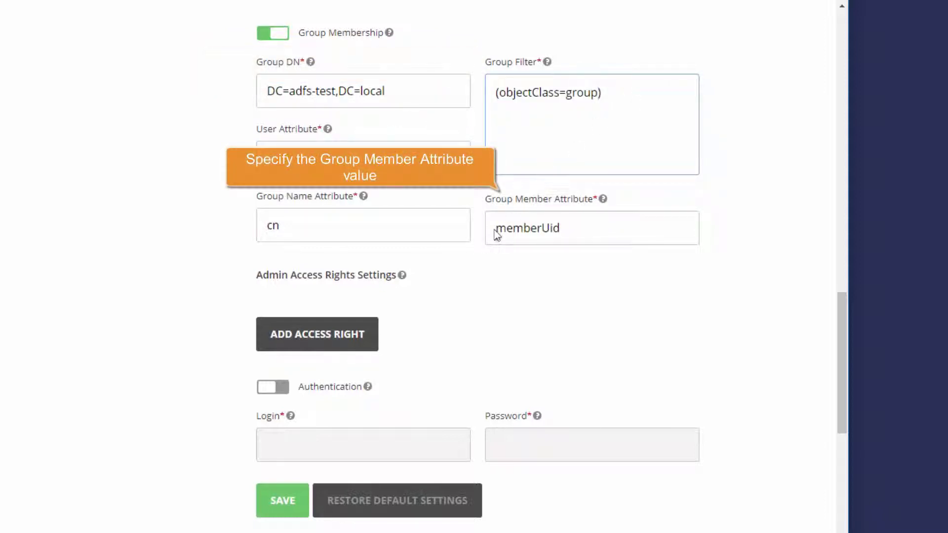
left_click_drag(495, 228, 558, 228)
type("member")
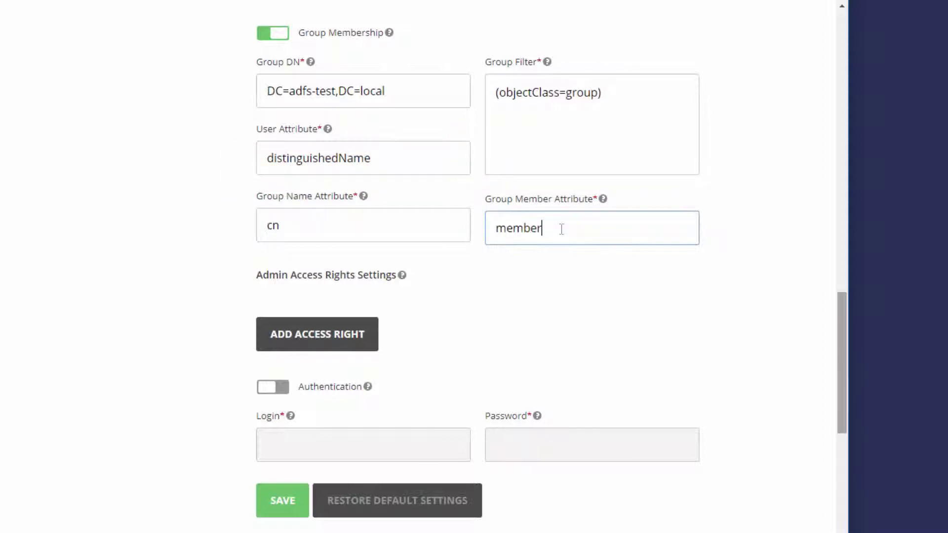
left_click_drag(842, 363, 842, 428)
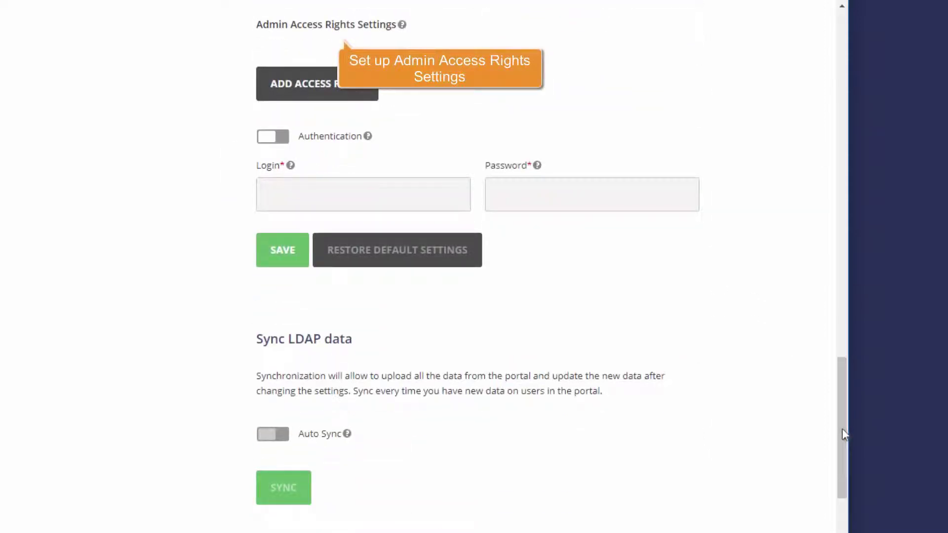
Add an admin access right giving Full Access to the Administrators group
left_click(314, 90)
left_click(455, 67)
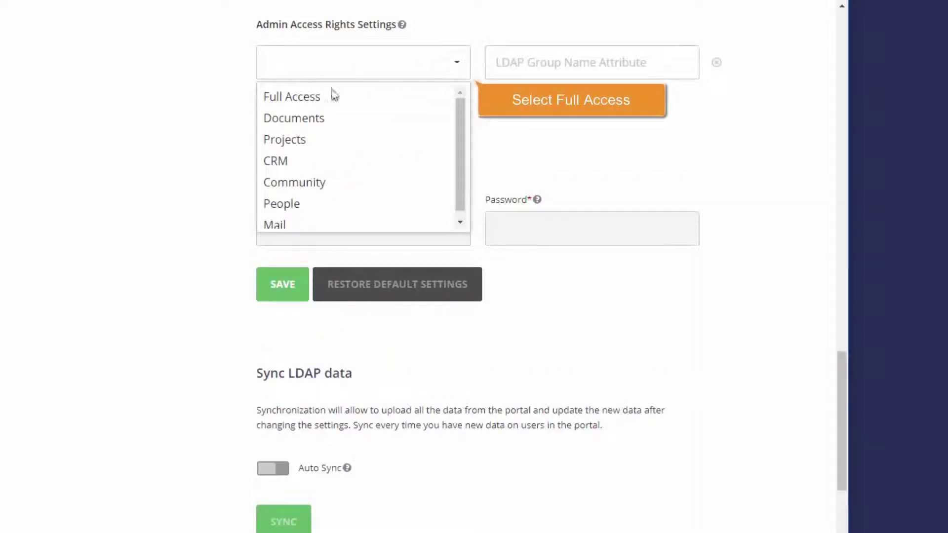
left_click(290, 98)
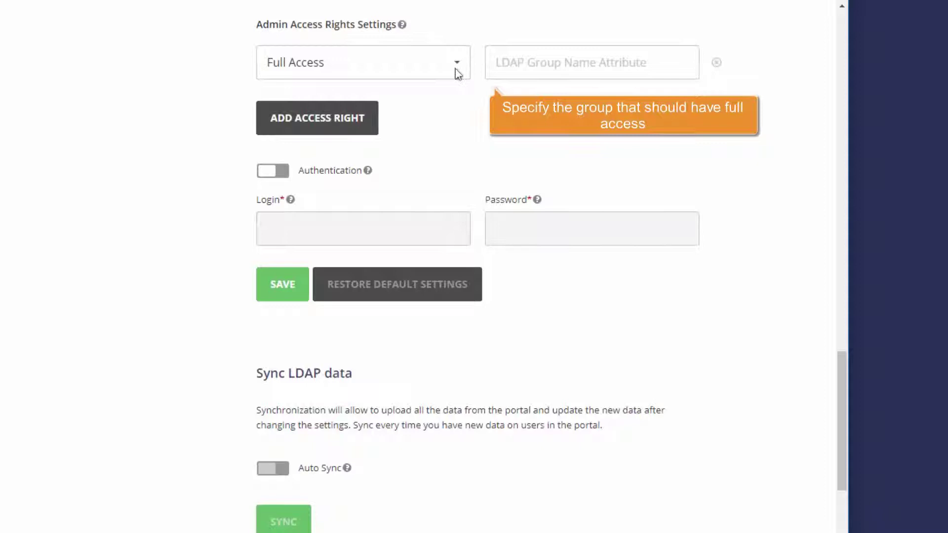
left_click(496, 62)
type("Administrators")
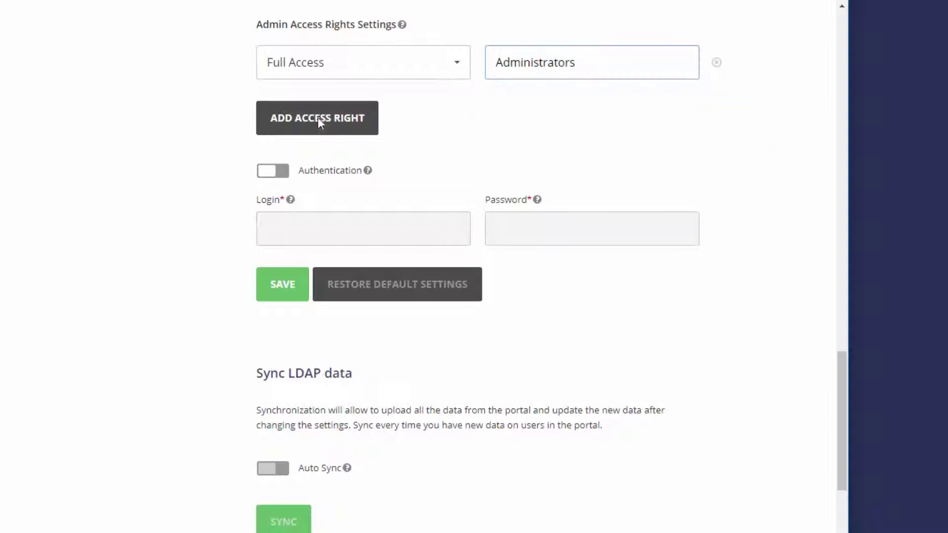
Add a second admin access right set to Documents
left_click(318, 120)
left_click(458, 115)
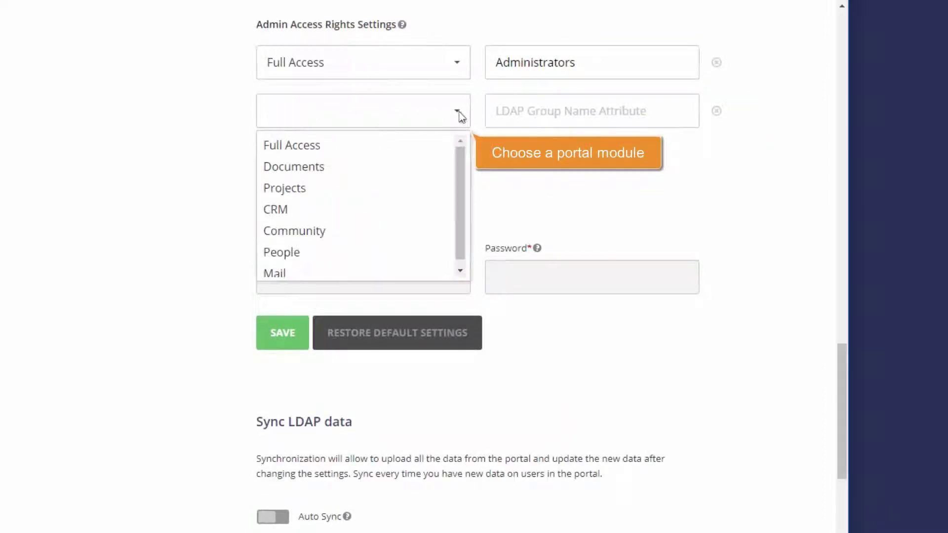
left_click(297, 167)
left_click(499, 111)
Assign the Inventory group to Documents, then enable authentication with the AD account login and password
type("Inventory")
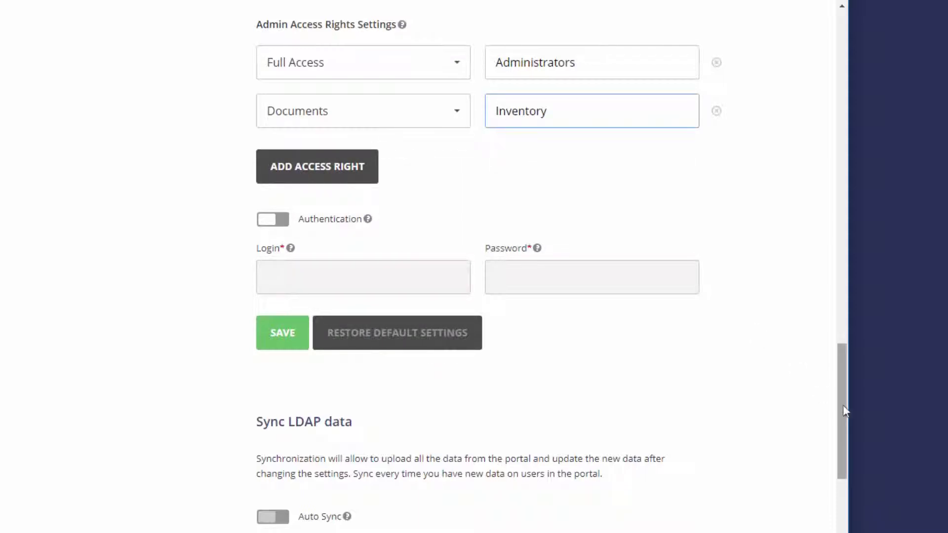
left_click_drag(842, 406, 842, 459)
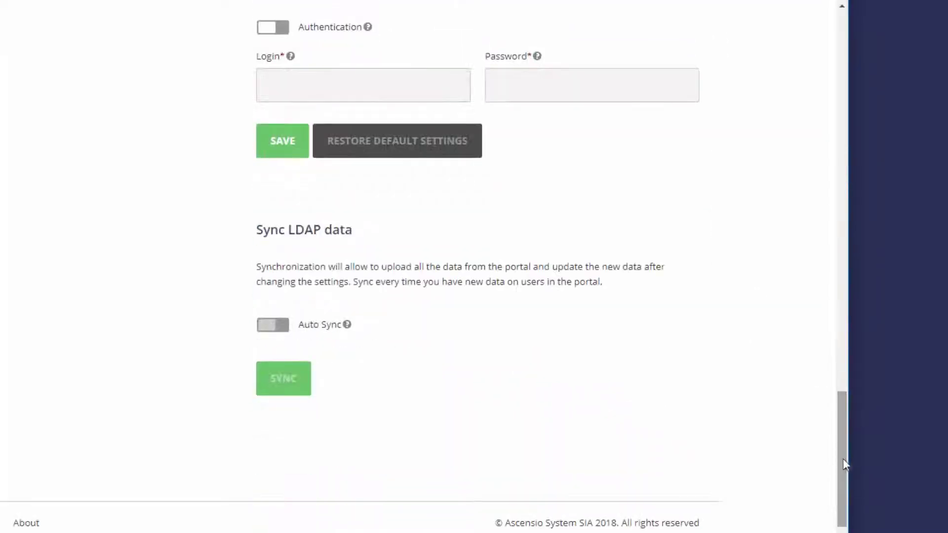
left_click(272, 28)
left_click(267, 84)
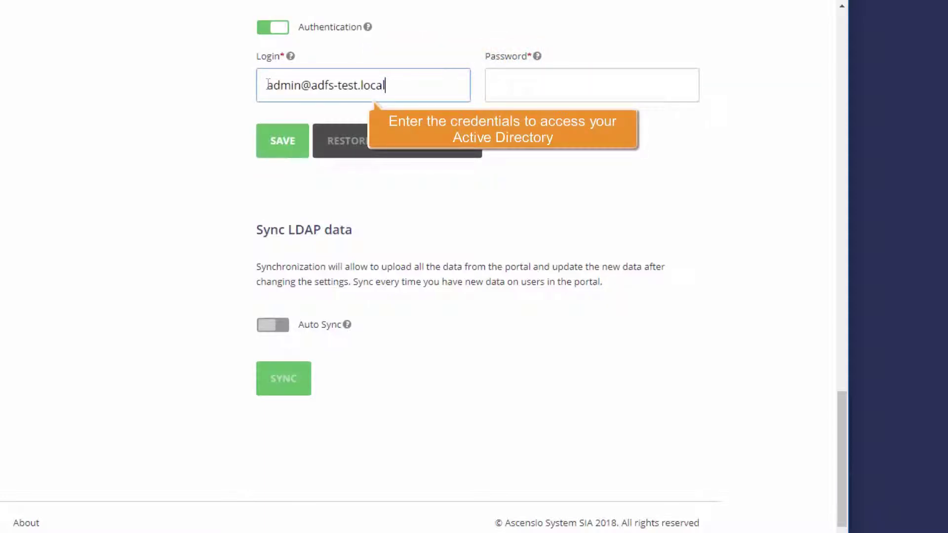
left_click(496, 85)
type("********")
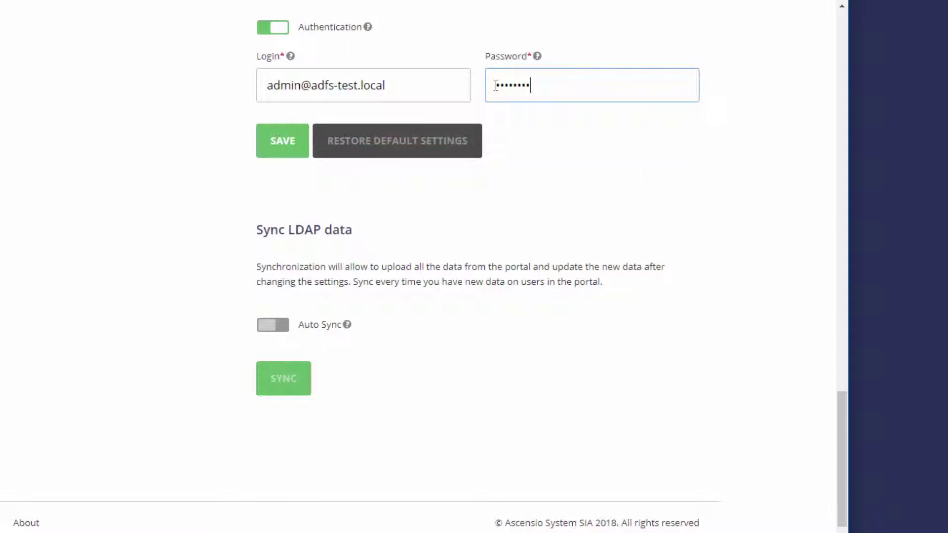
Save the LDAP settings and confirm the user import, which completes at 100%
left_click(285, 147)
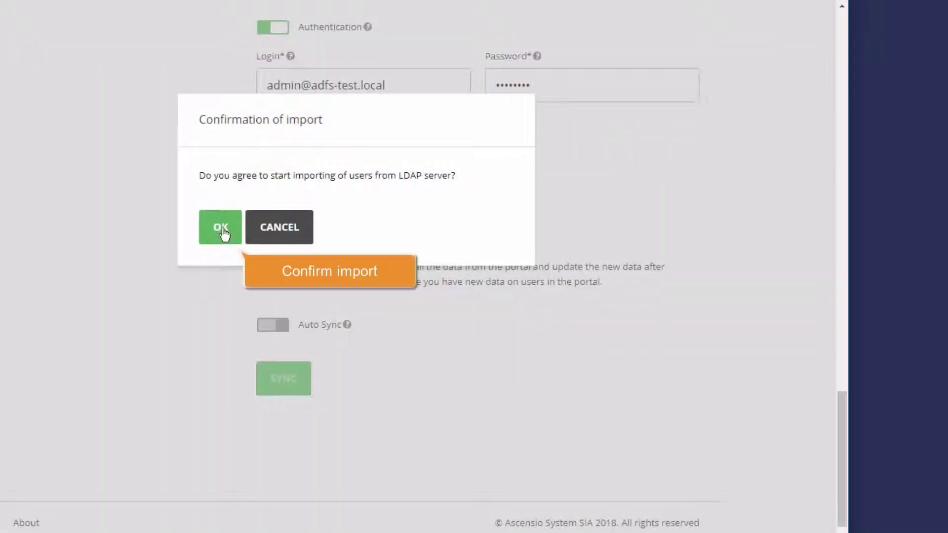
left_click(223, 228)
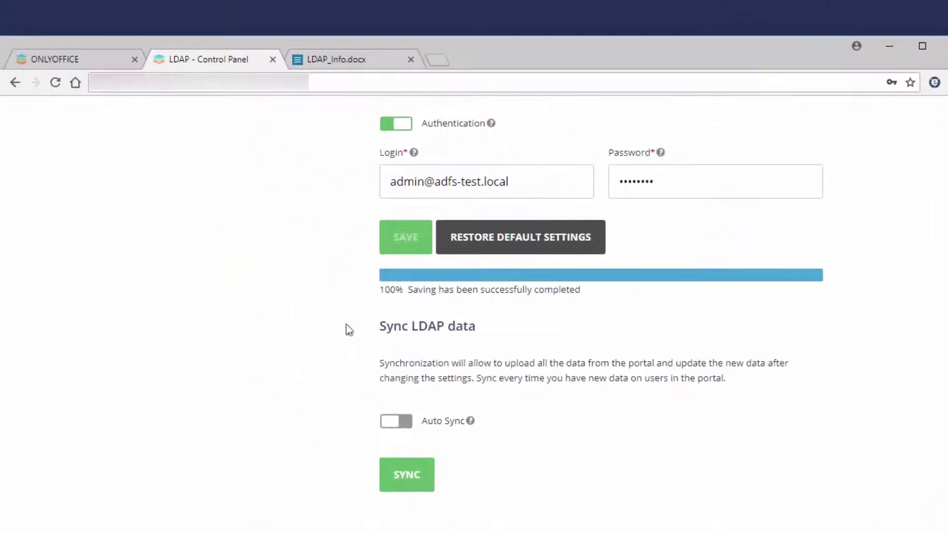
left_click(61, 63)
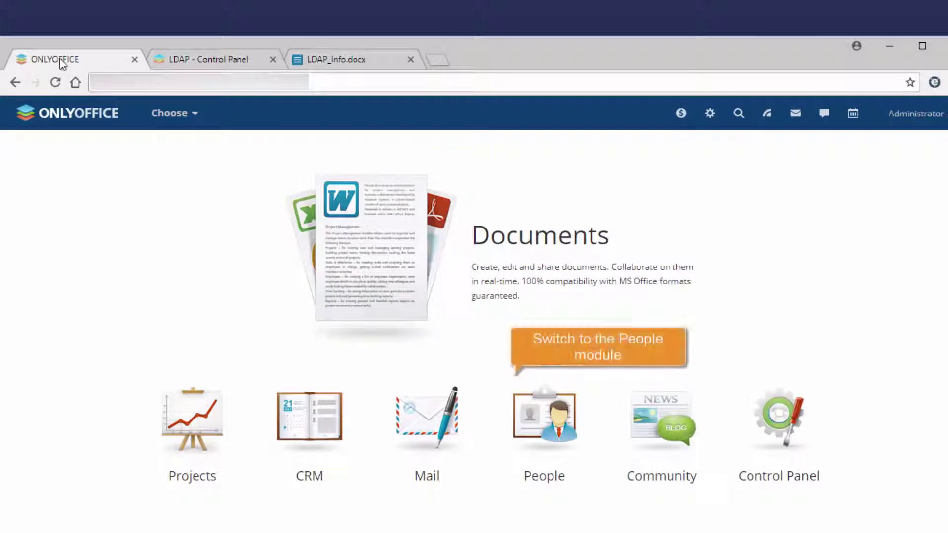
left_click(545, 477)
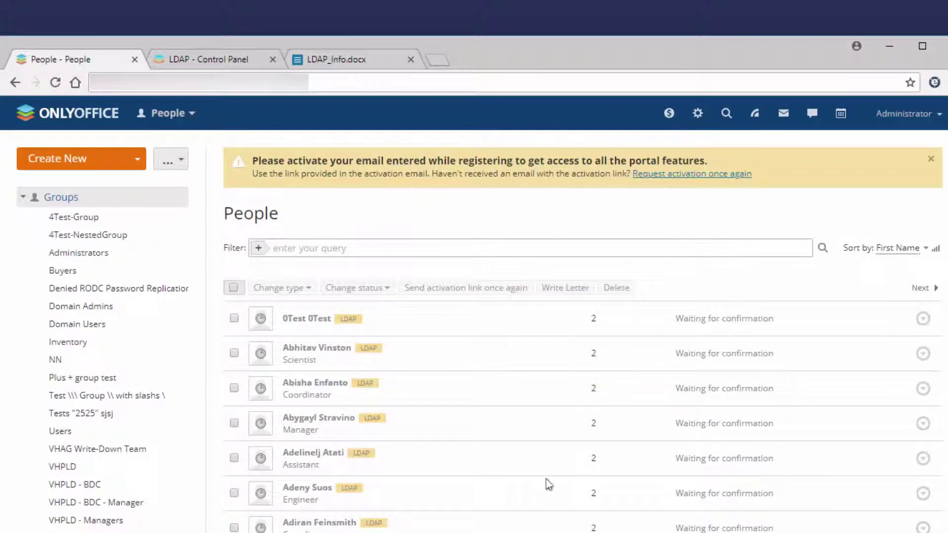
left_click(213, 63)
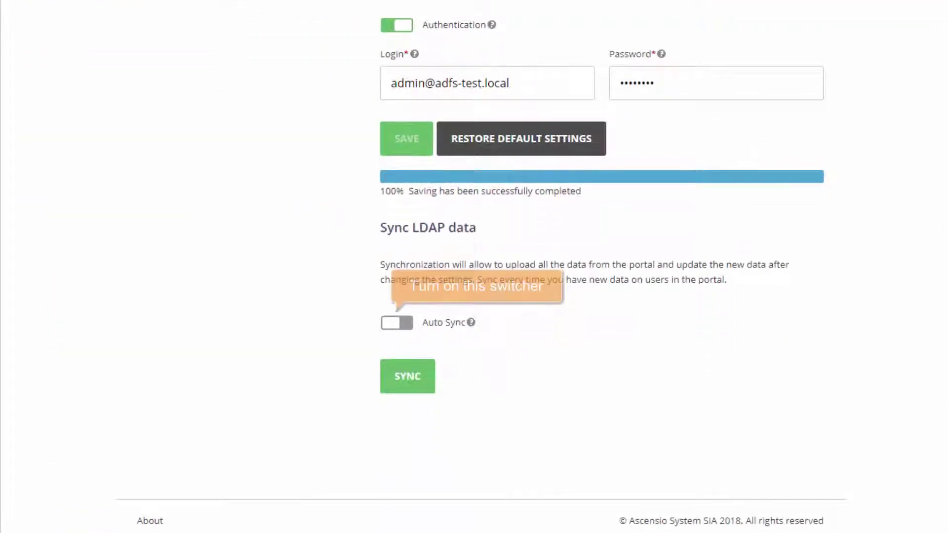
Turn on Auto Sync and try hourly (10 past) and daily (01) schedules
left_click(399, 326)
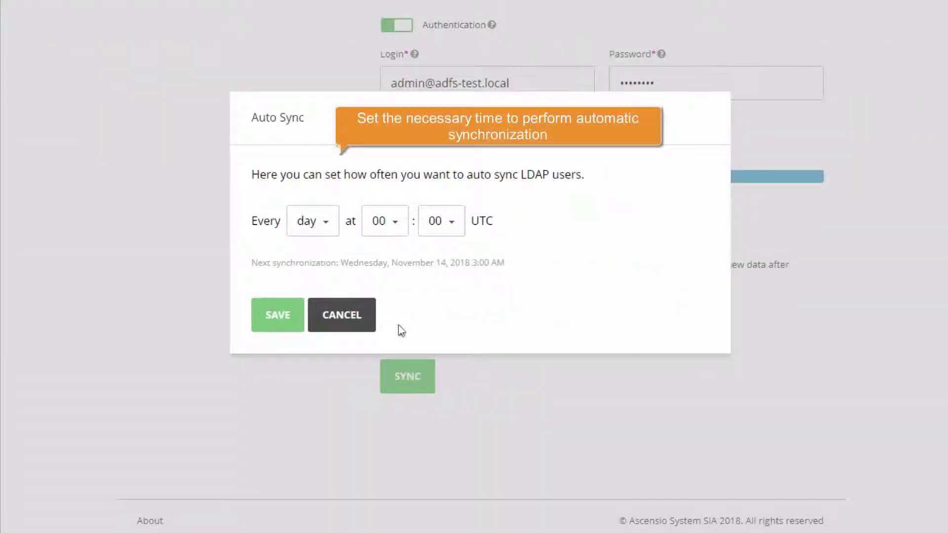
left_click(326, 227)
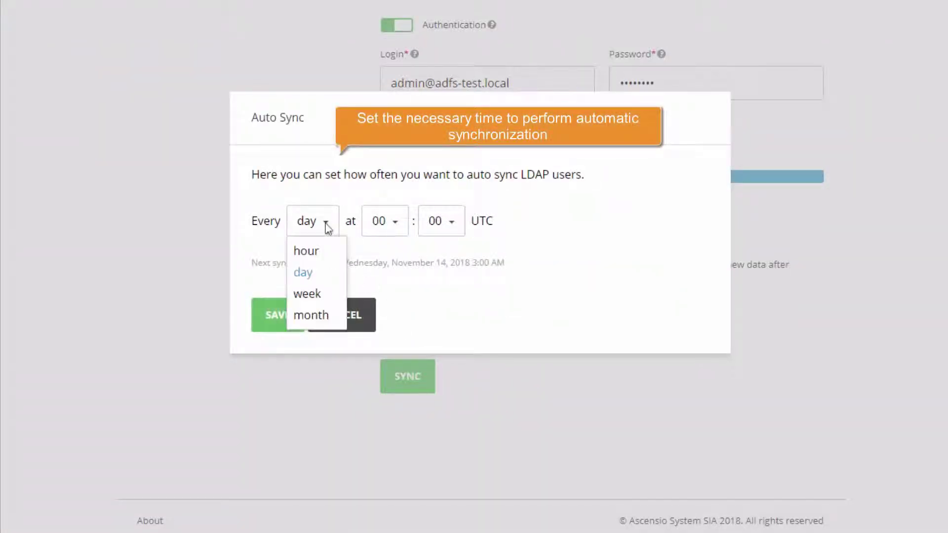
left_click(310, 253)
left_click(404, 228)
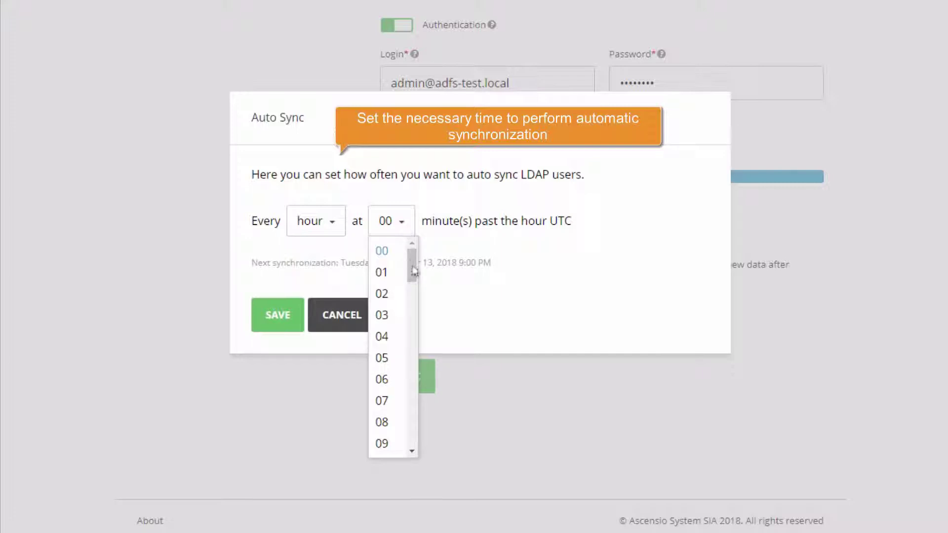
scroll(413, 271, "down", 2)
left_click(384, 403)
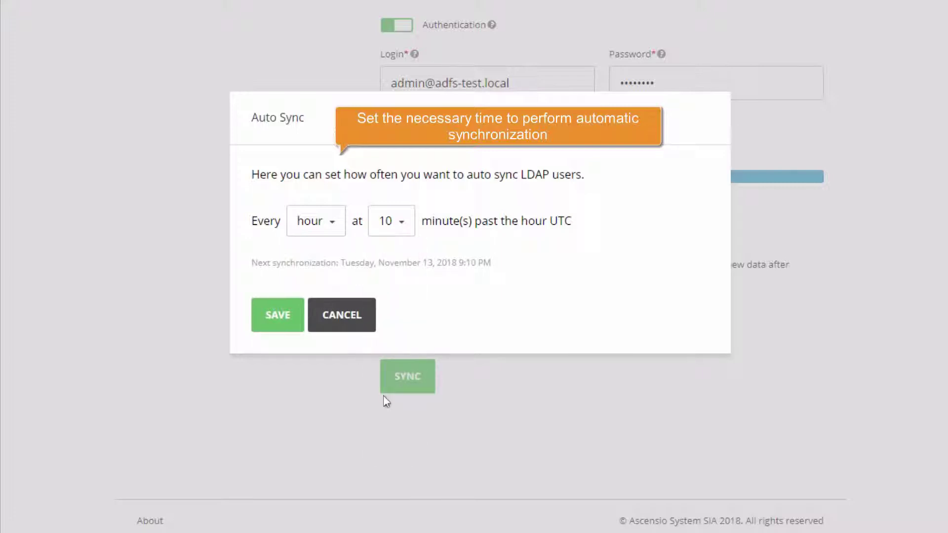
left_click(332, 228)
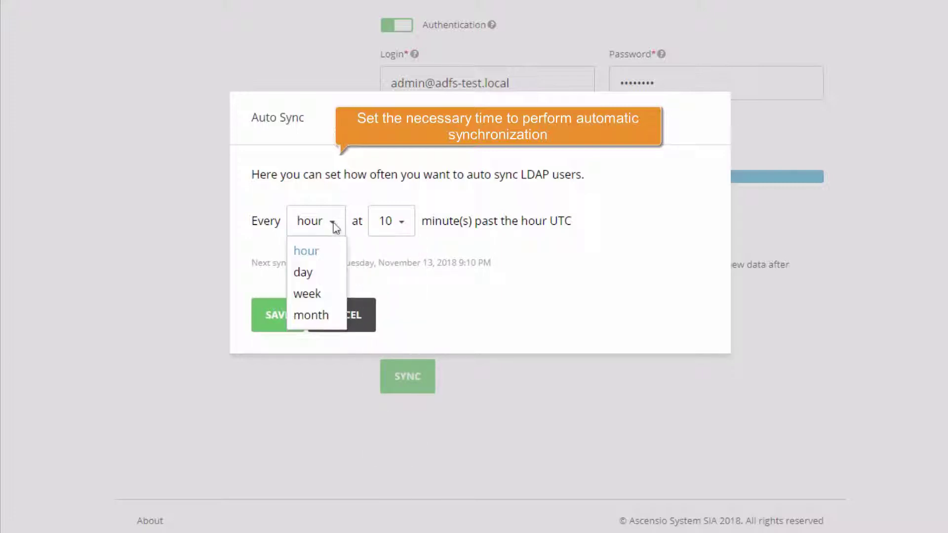
left_click(307, 280)
left_click(396, 228)
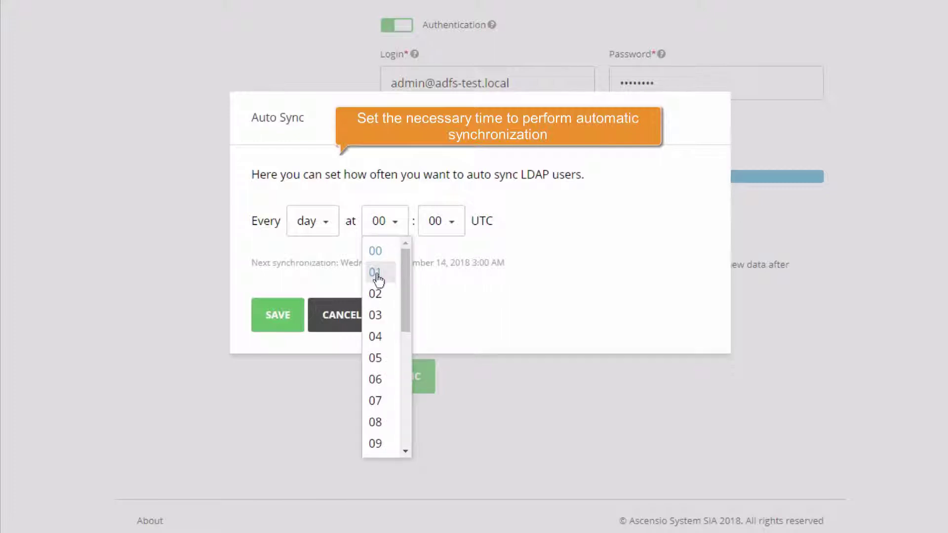
left_click(377, 272)
Set the sync schedule to monthly on the first Friday at 00:00 UTC
left_click(328, 228)
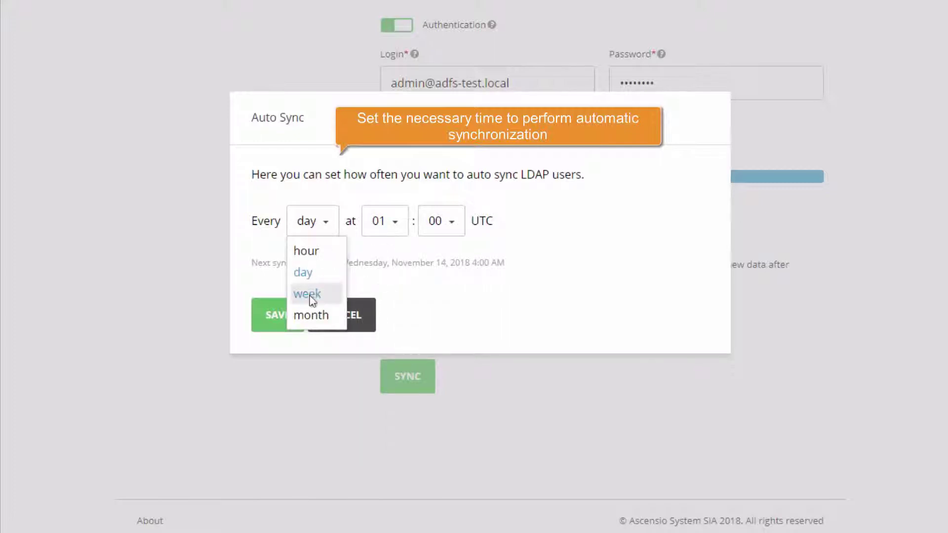
left_click(307, 294)
left_click(336, 228)
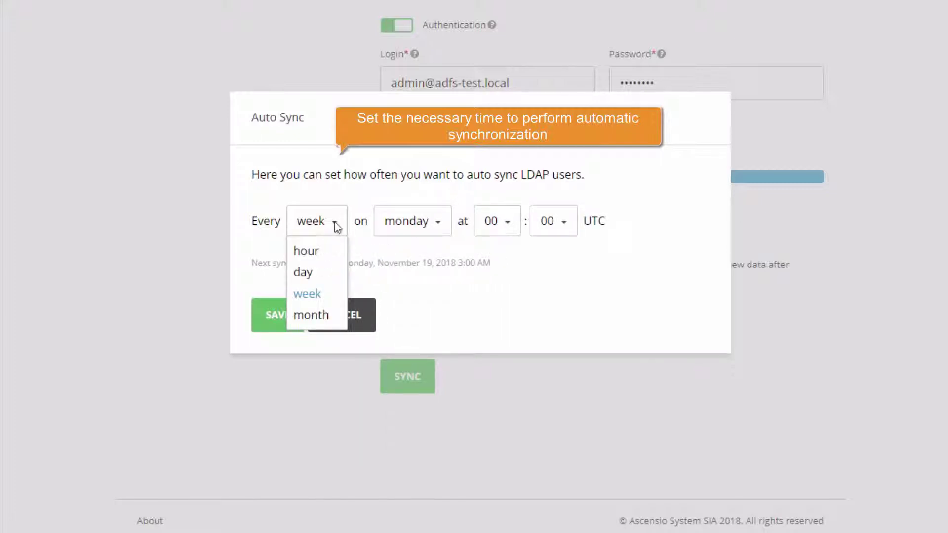
left_click(313, 314)
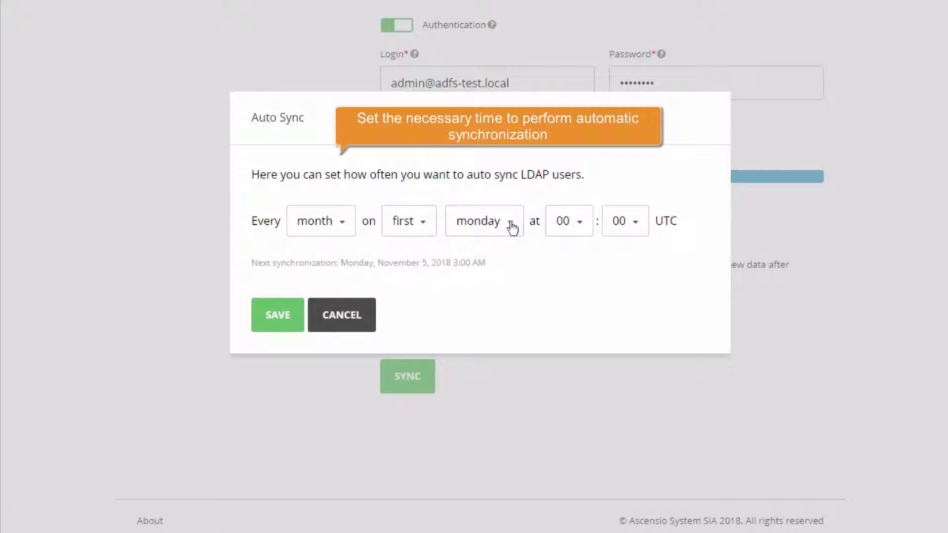
left_click(512, 226)
left_click(477, 336)
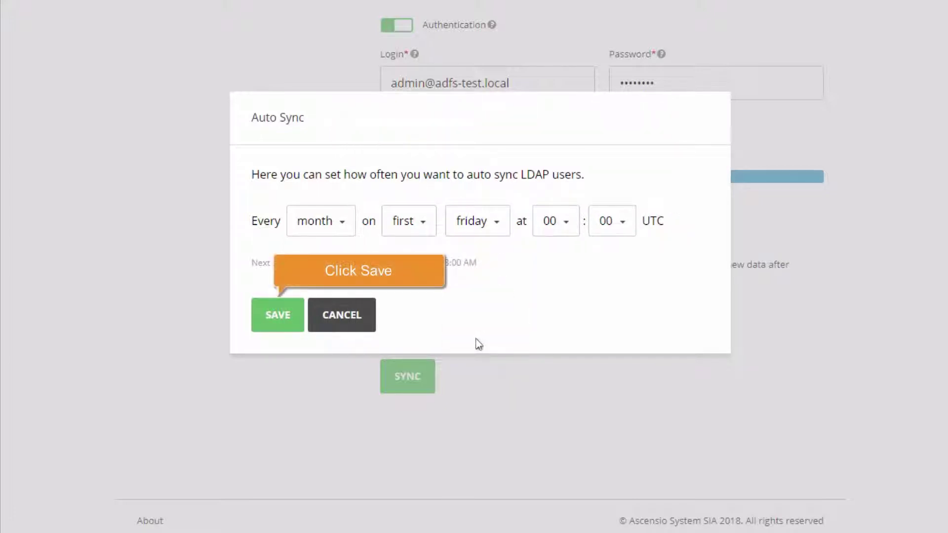
Save the monthly Auto Sync (next run Friday, December 7, 2018) and run a manual LDAP sync to 100%
left_click(284, 318)
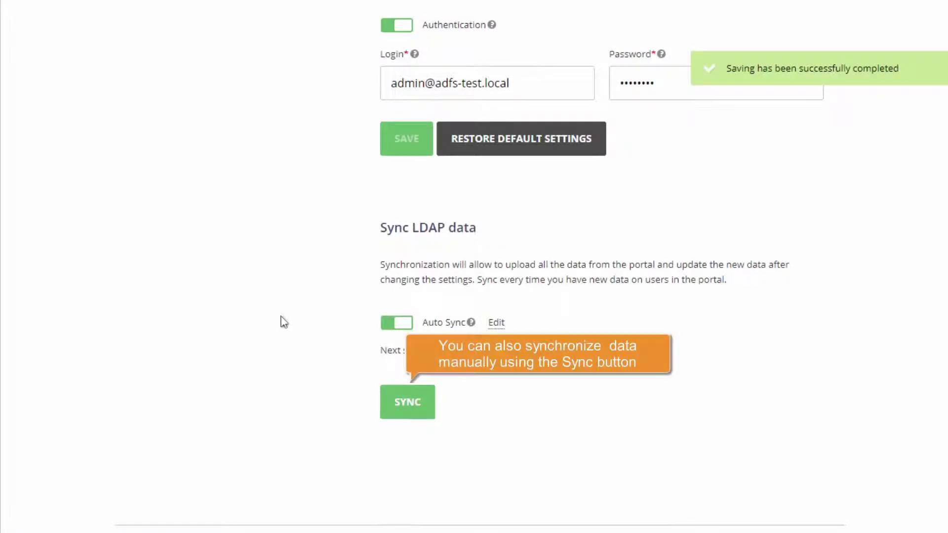
left_click(405, 403)
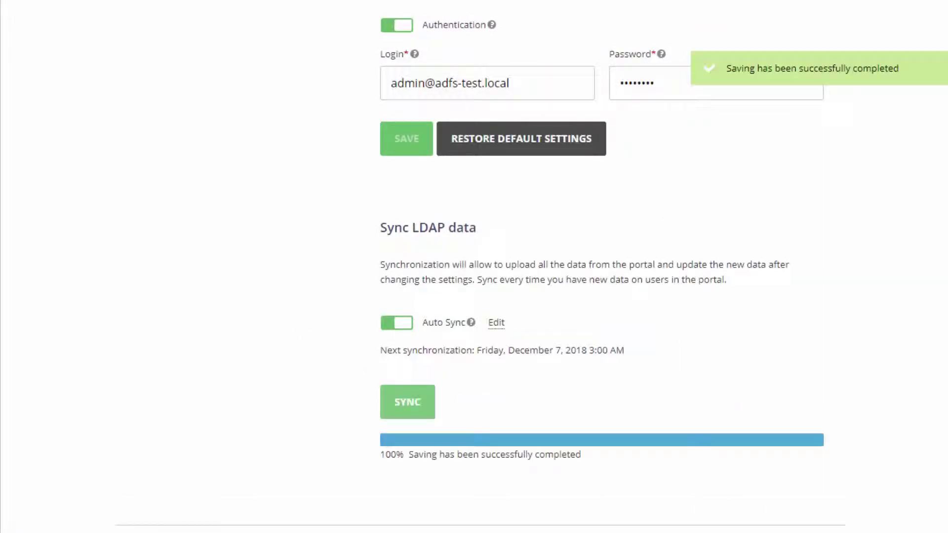